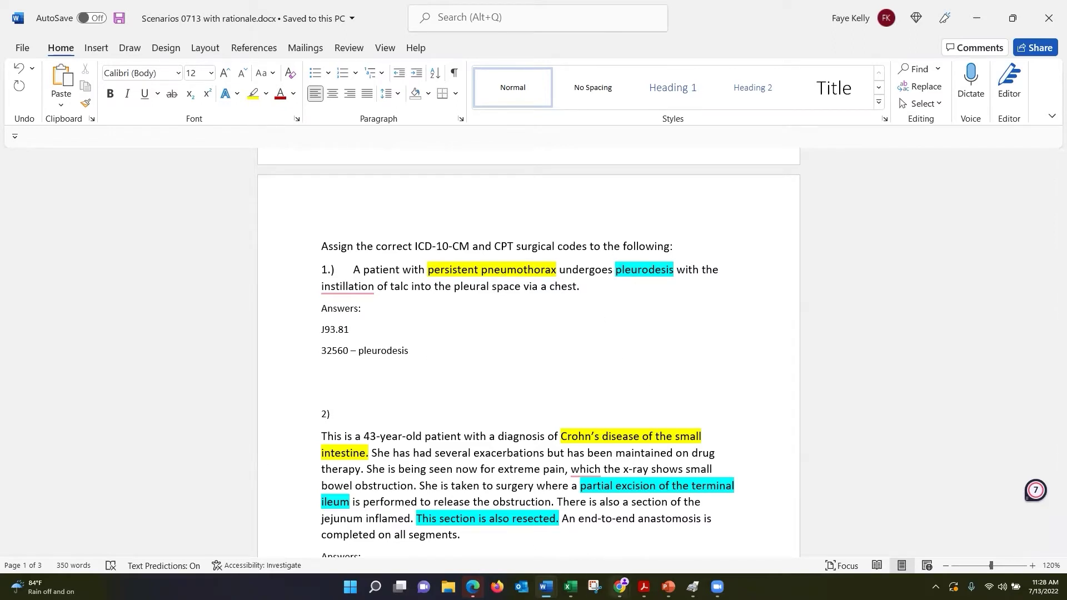
# Switch to Find-A-Code in the browser and open the index search for the ICD-10-CM diagnosis code set
pyautogui.moveTo(620, 587)
pyautogui.click(739, 546)
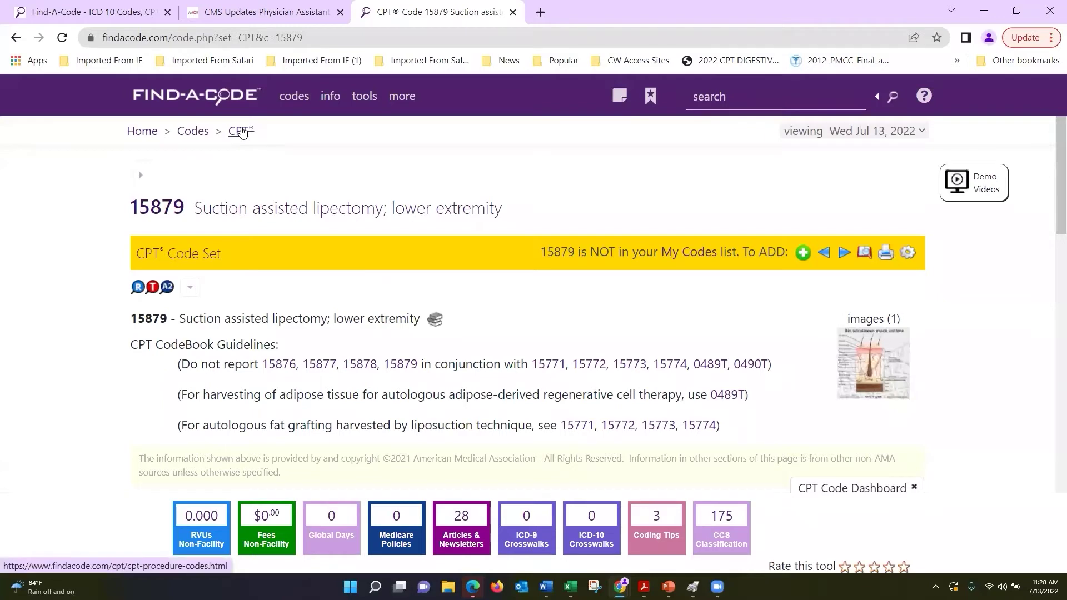
pyautogui.click(242, 132)
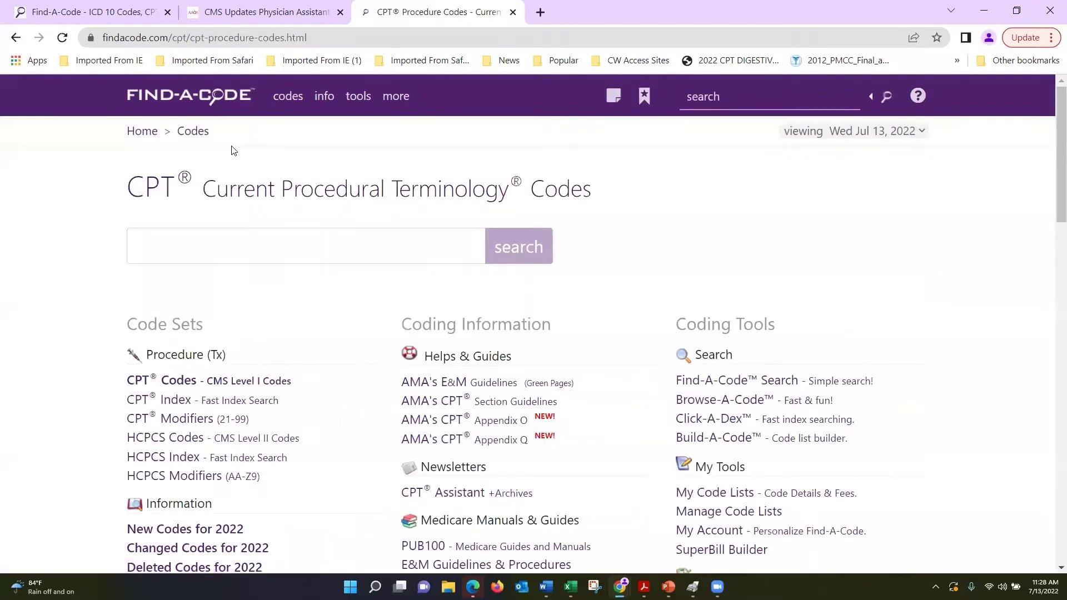
pyautogui.moveTo(283, 106)
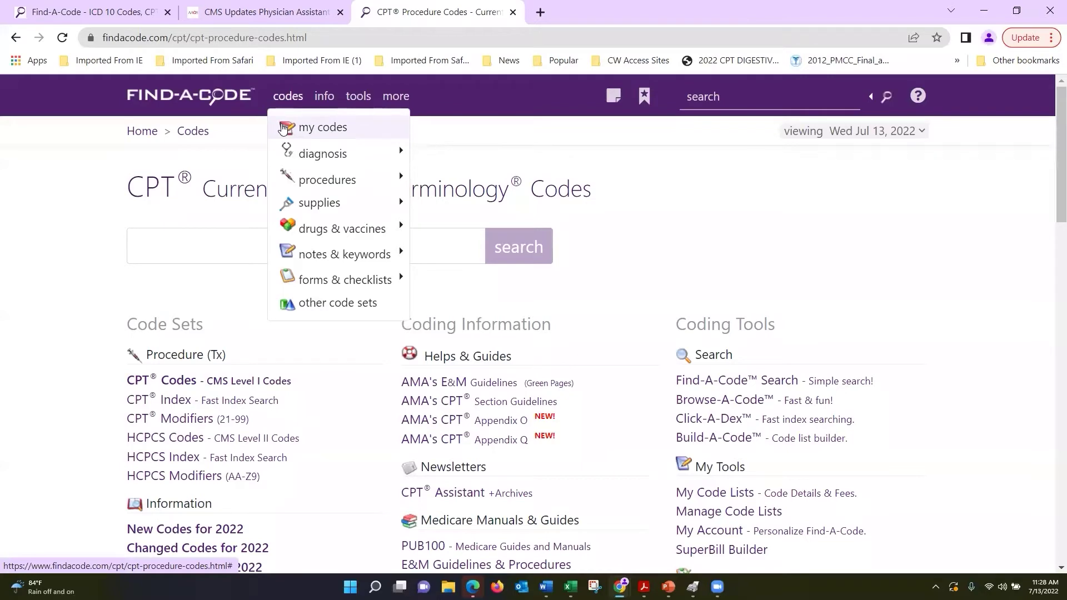
pyautogui.moveTo(276, 157)
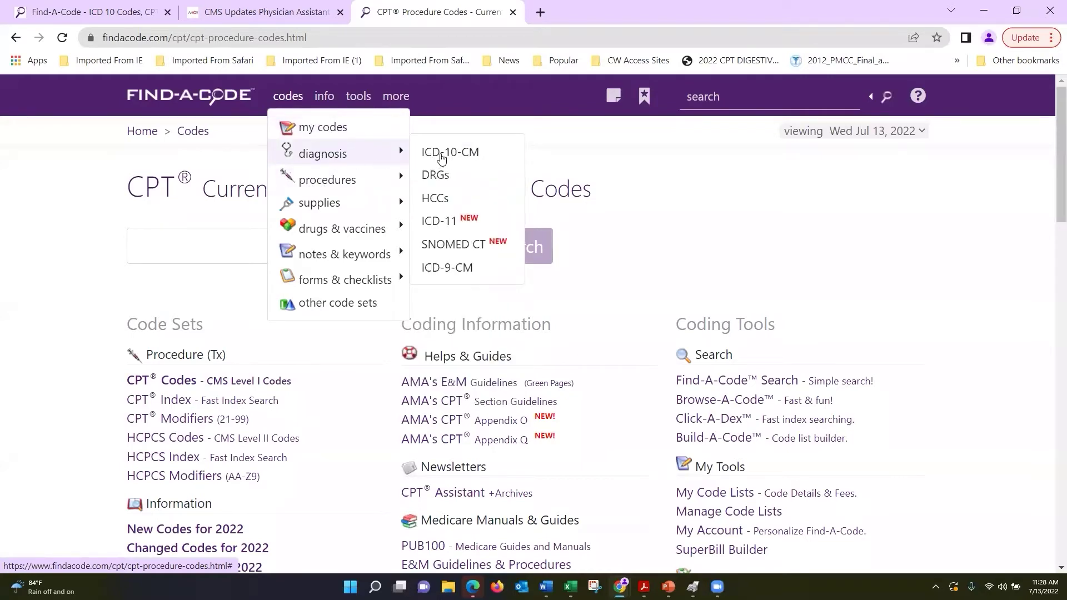
pyautogui.click(435, 175)
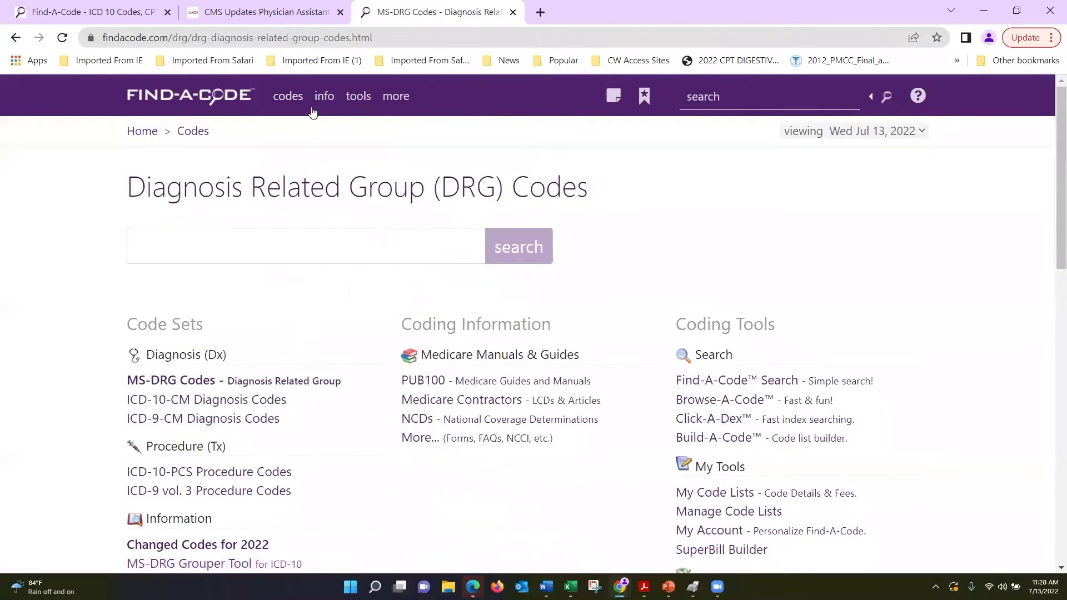
pyautogui.moveTo(323, 154)
pyautogui.click(441, 154)
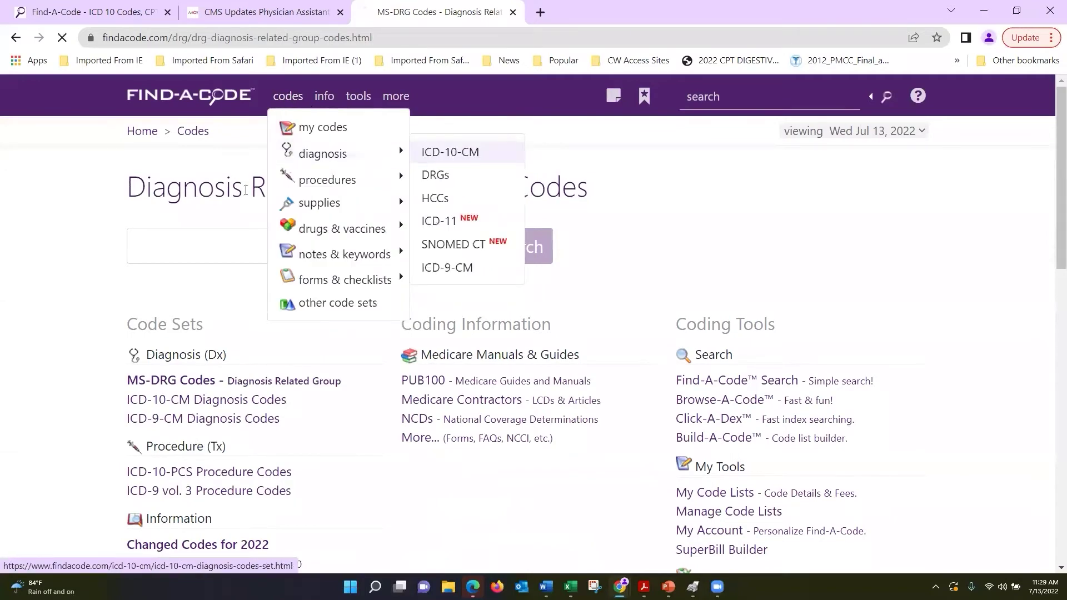
pyautogui.click(216, 420)
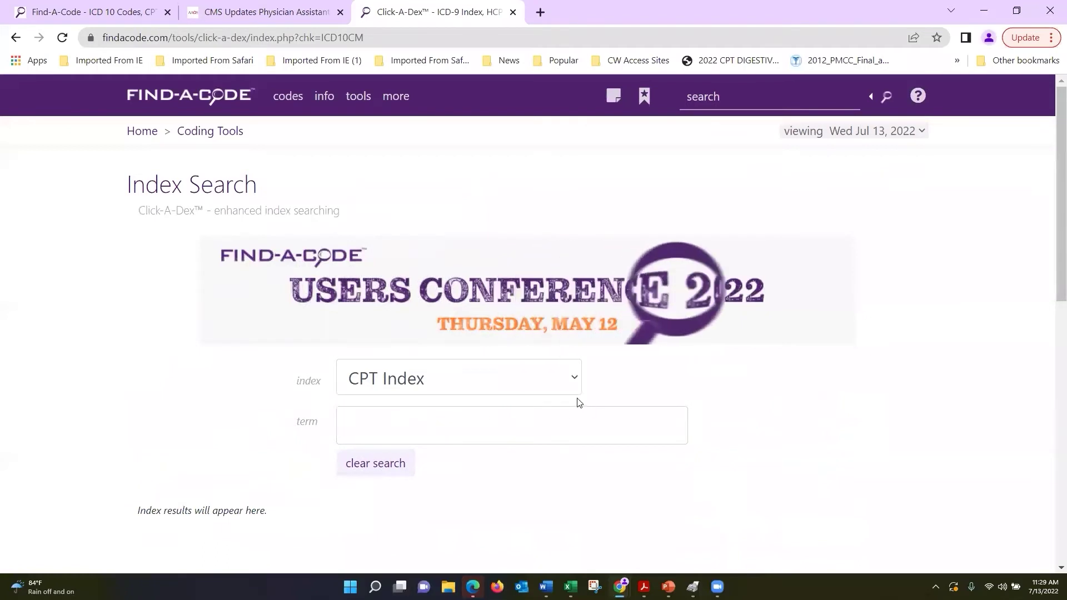
# Look up pneumothorax in the ICD-10-CM Index and choose the Pneumothorax NOS entry
pyautogui.click(572, 378)
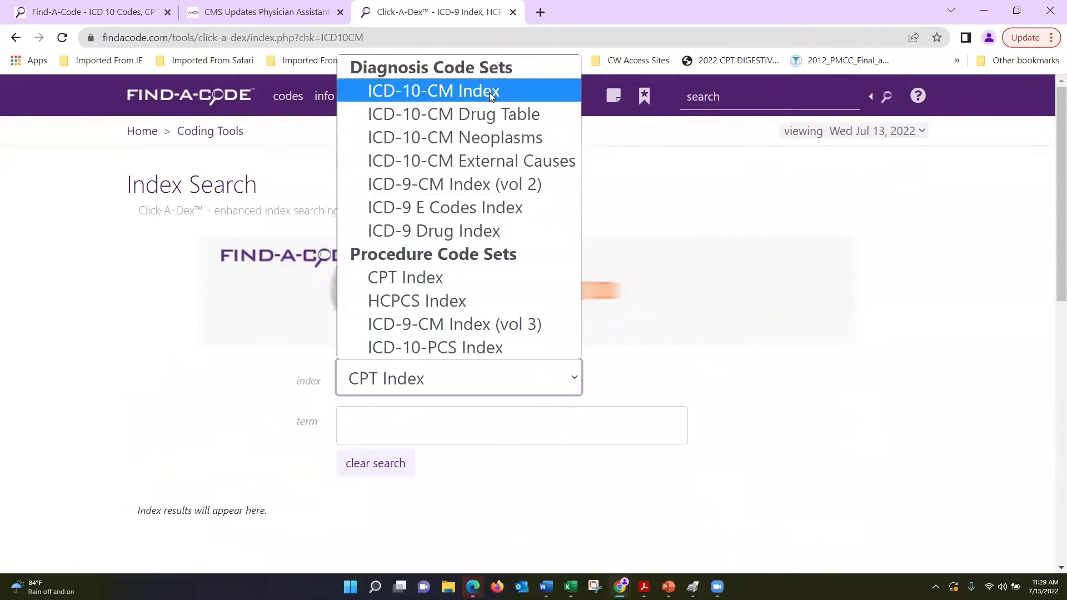
pyautogui.click(473, 91)
pyautogui.click(386, 424)
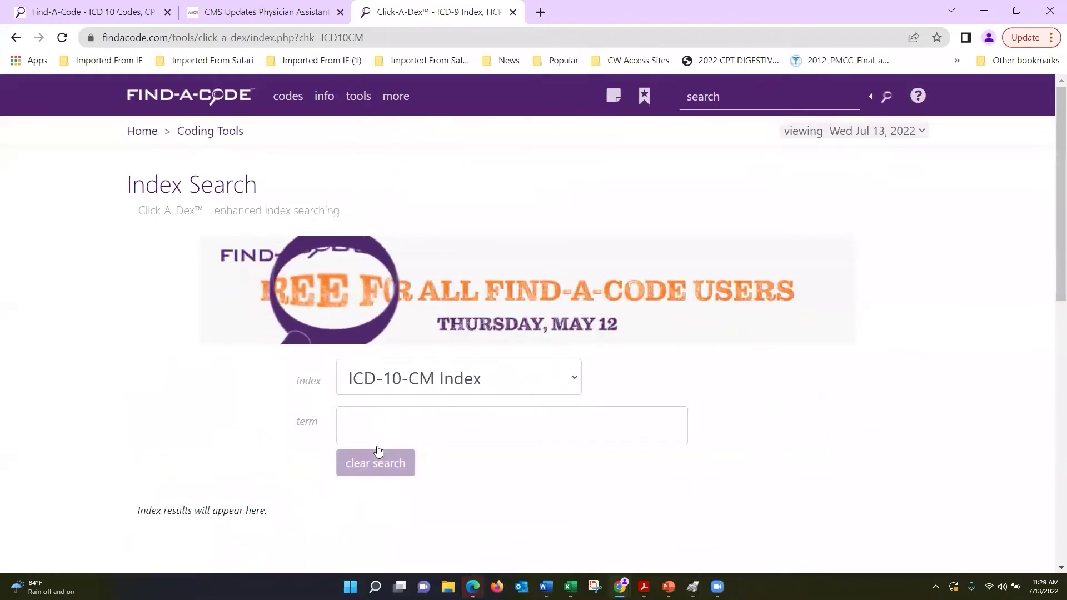
pyautogui.write('pneumo')
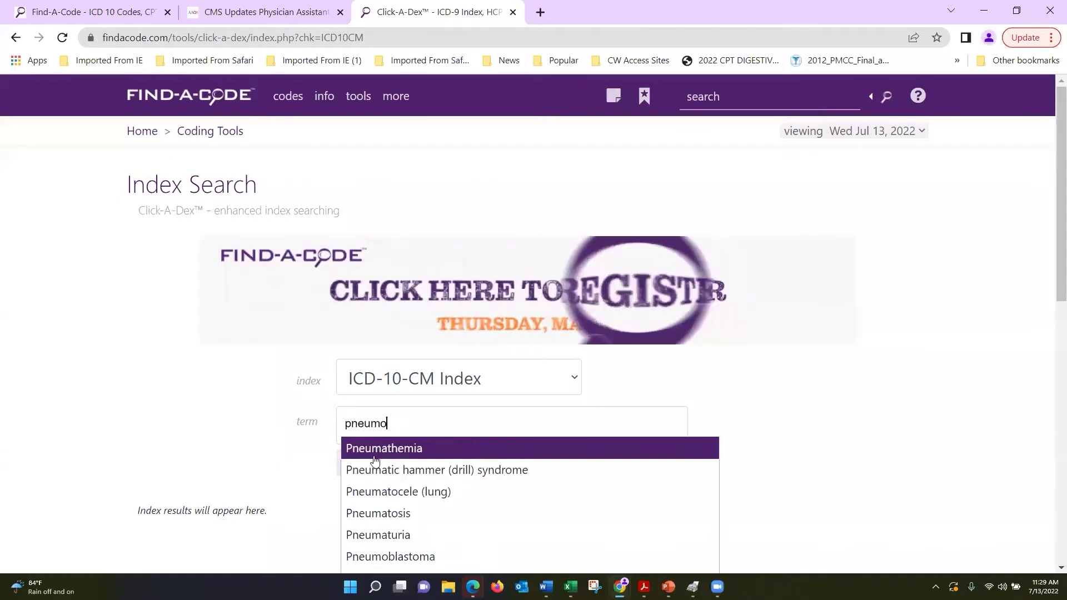
pyautogui.write('thorax')
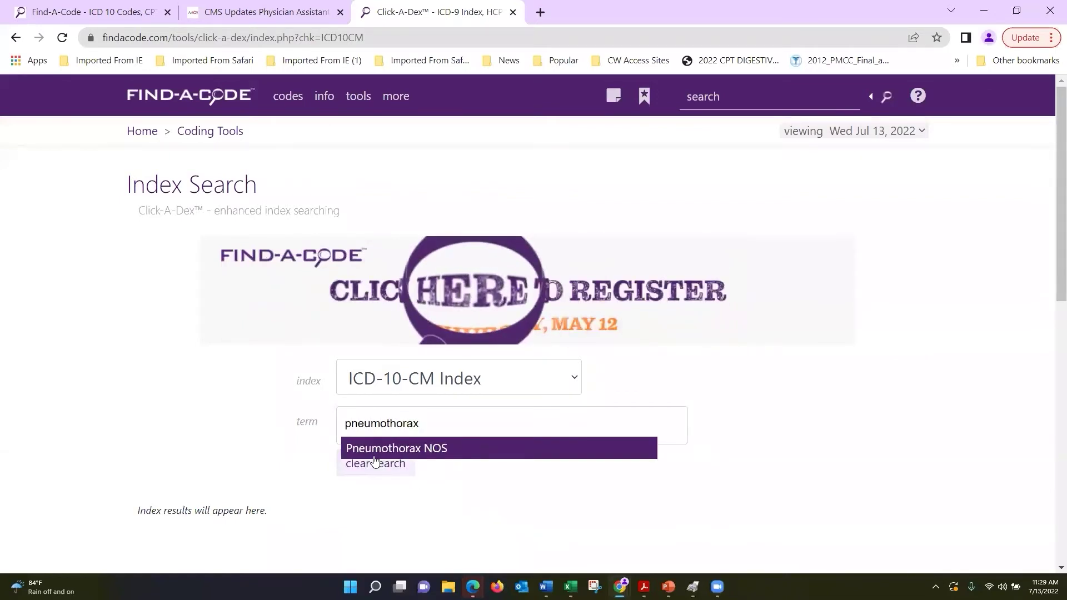
pyautogui.click(374, 453)
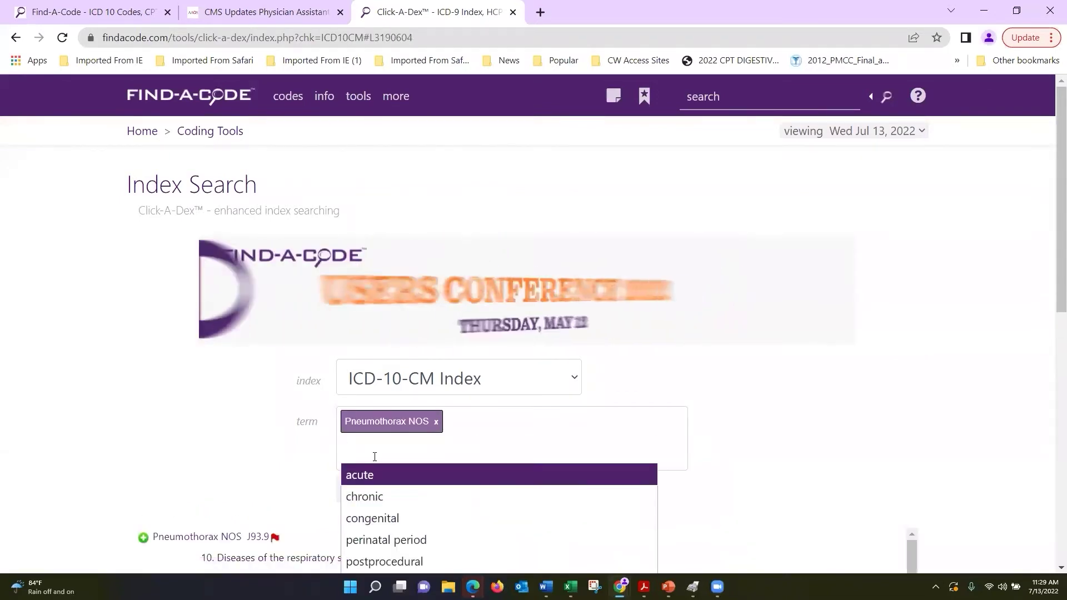
# Expand the chronic entry under Pneumothorax NOS and review its code path and the other pneumothorax types
pyautogui.scroll(-3, 231, 419)
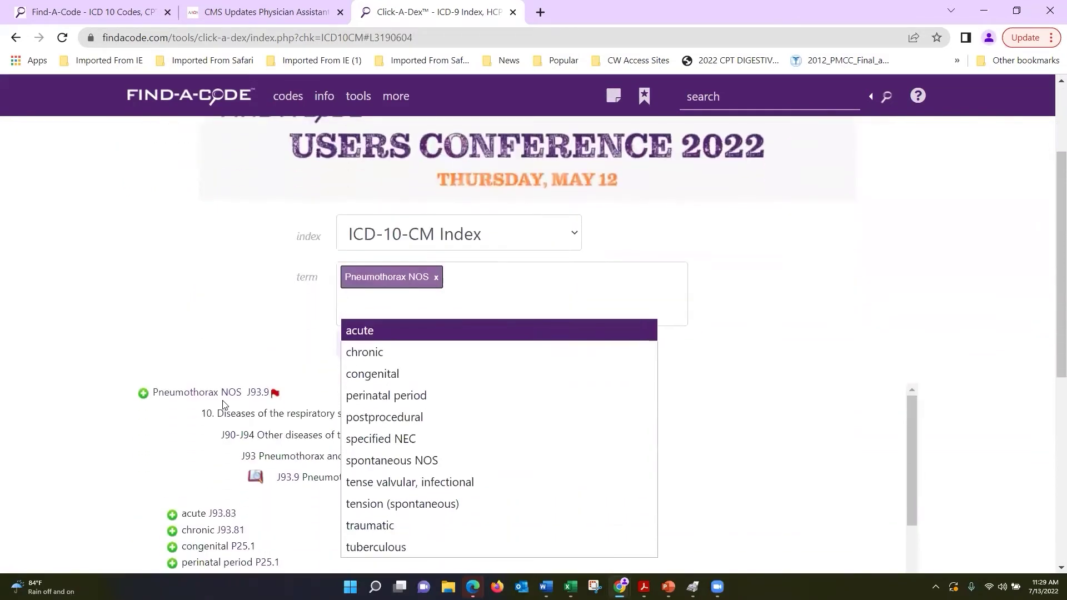
pyautogui.scroll(-1, 241, 313)
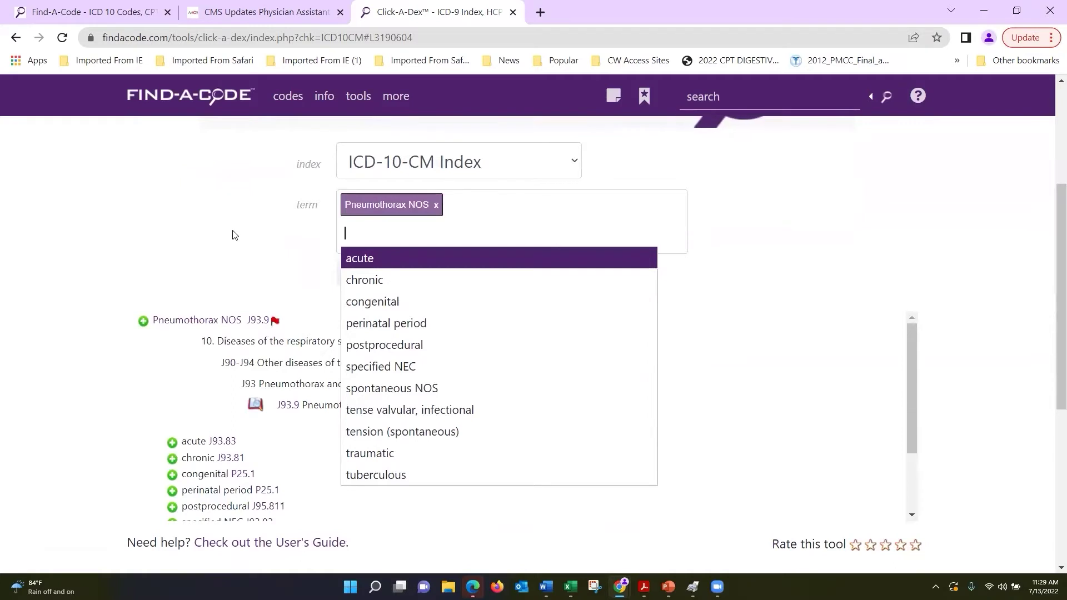
pyautogui.scroll(-1, 232, 235)
pyautogui.scroll(-1, 257, 383)
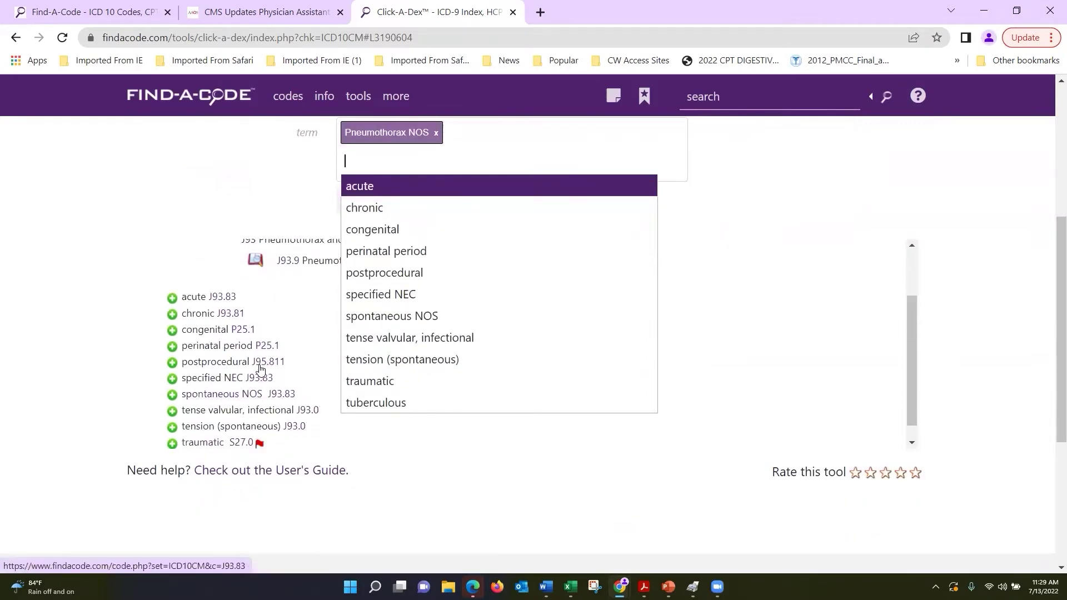
pyautogui.click(172, 314)
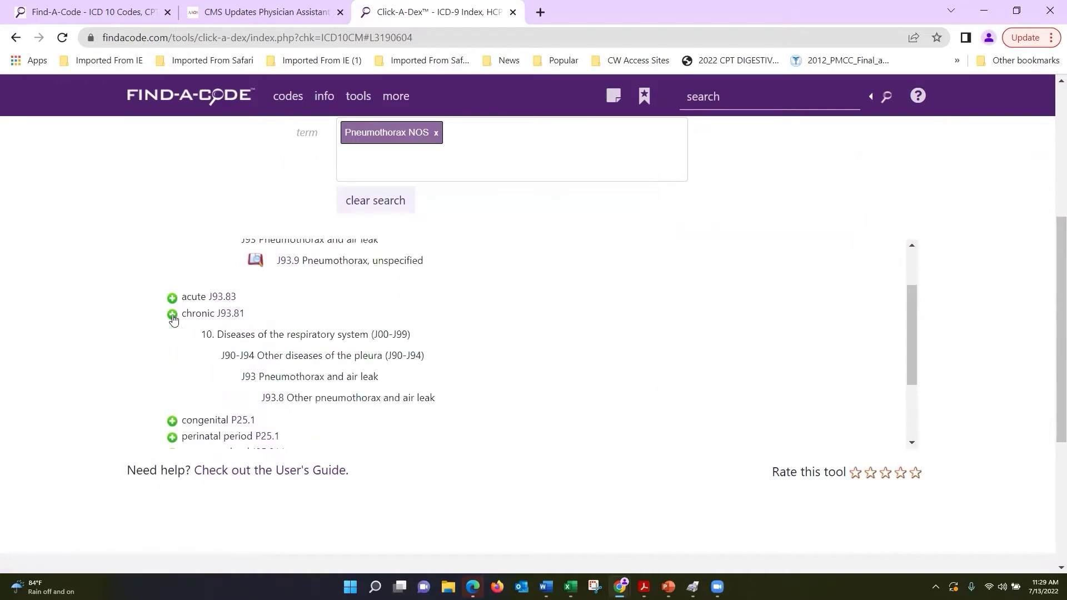
pyautogui.scroll(-1, 186, 331)
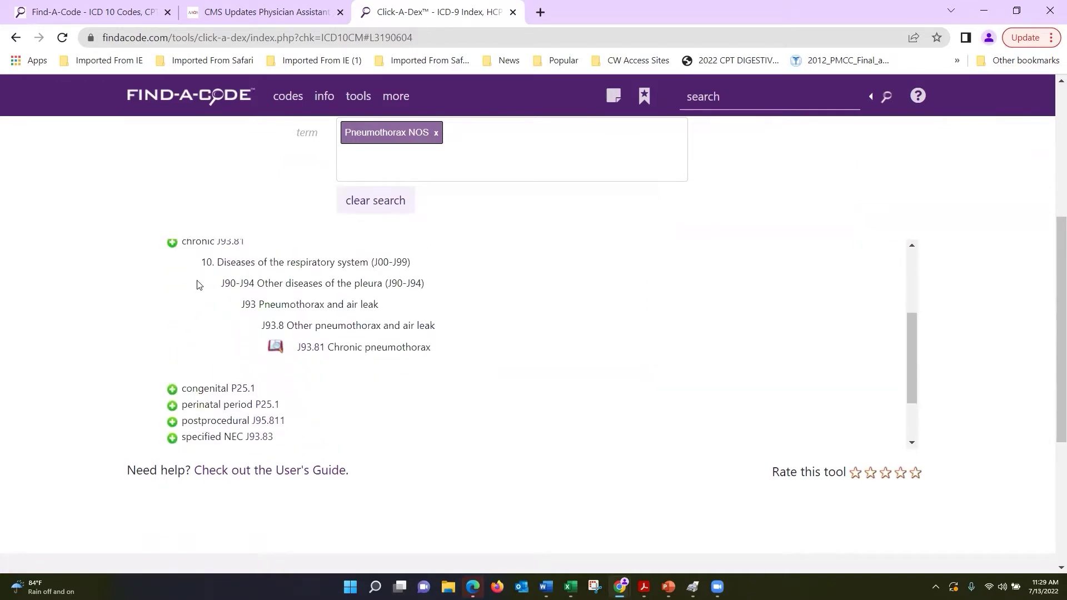
pyautogui.scroll(-1, 230, 432)
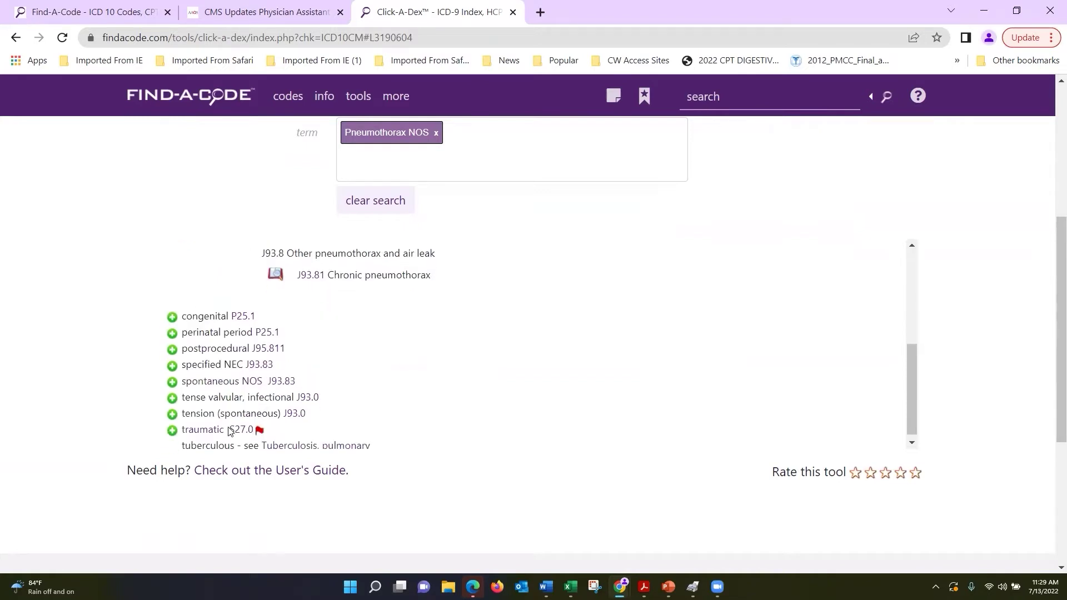
pyautogui.scroll(-1, 212, 428)
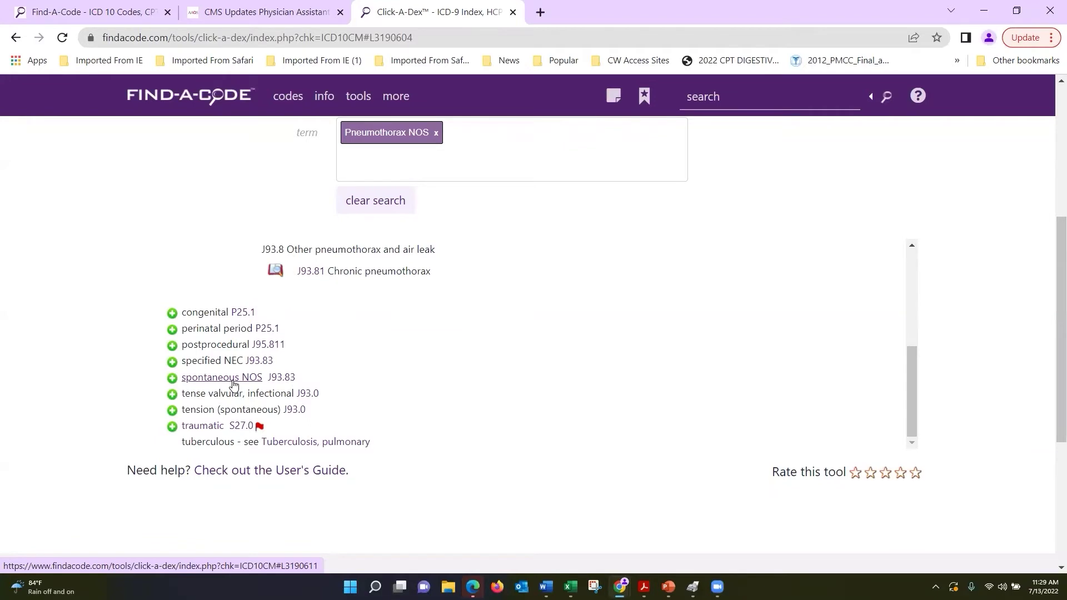
pyautogui.scroll(3, 233, 383)
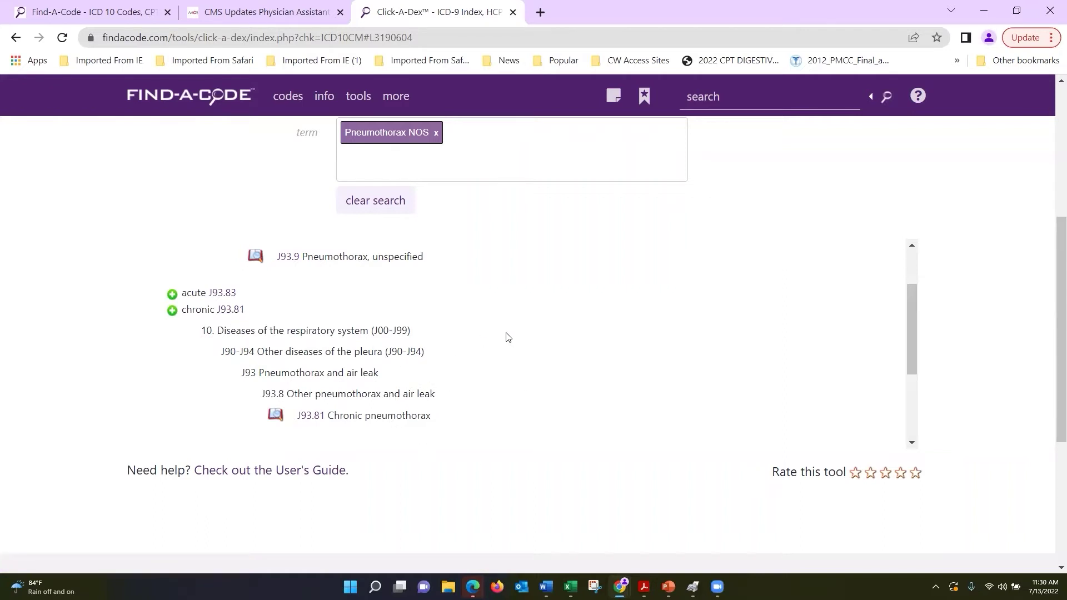
# Change the searched index to CPT Index and remove the Pneumothorax NOS term
pyautogui.scroll(6, 505, 337)
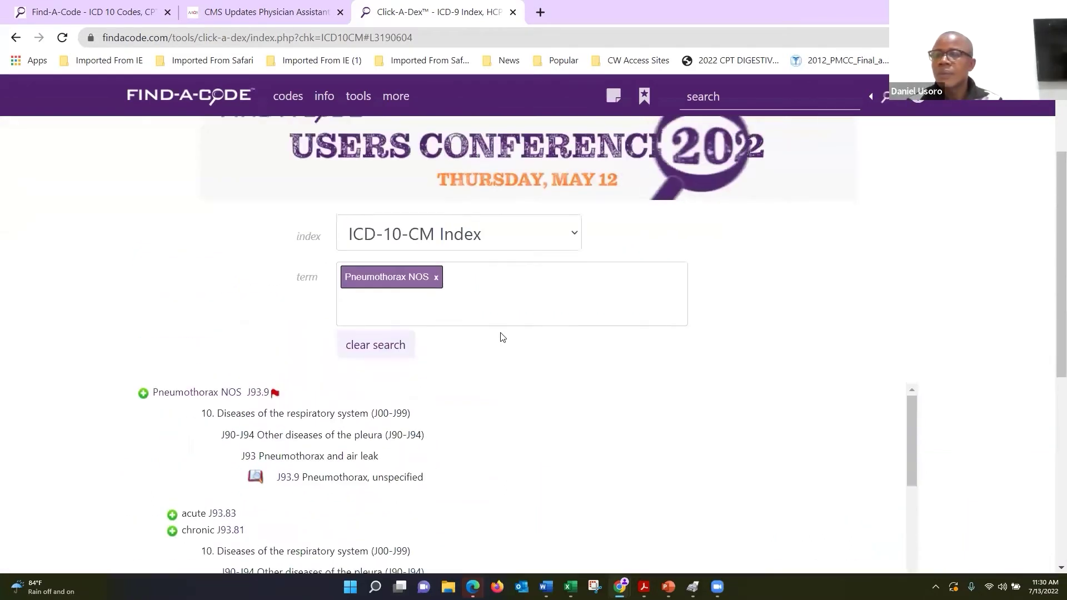
pyautogui.click(574, 235)
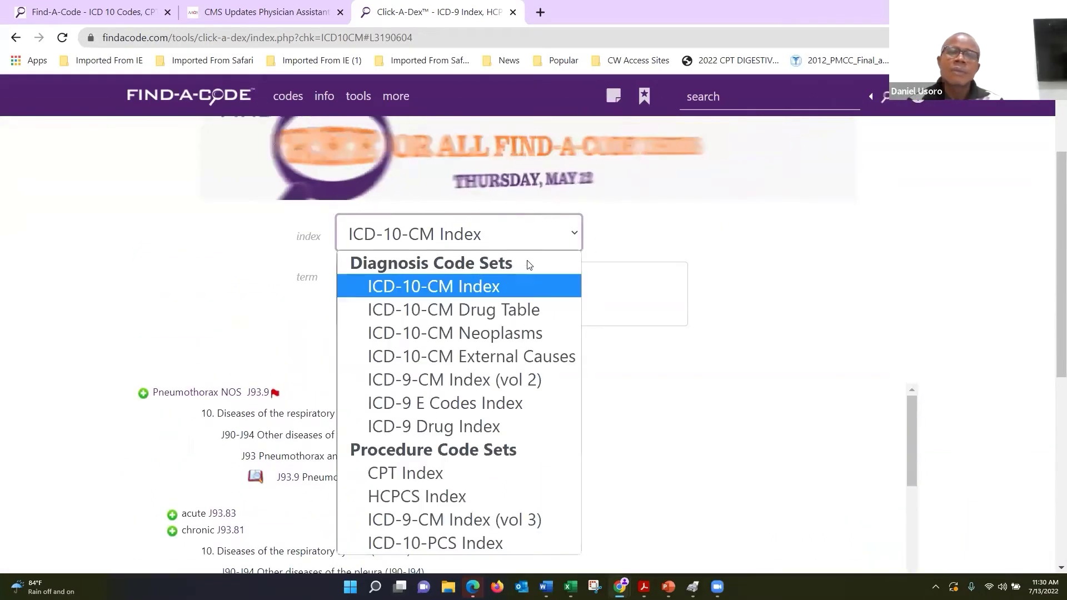
pyautogui.click(500, 474)
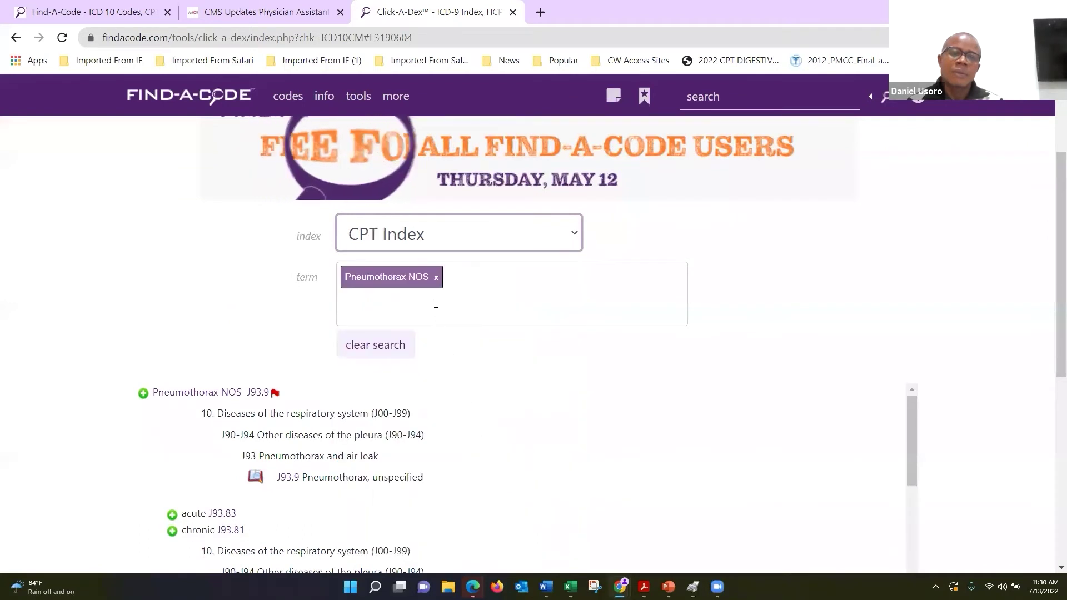
pyautogui.click(436, 277)
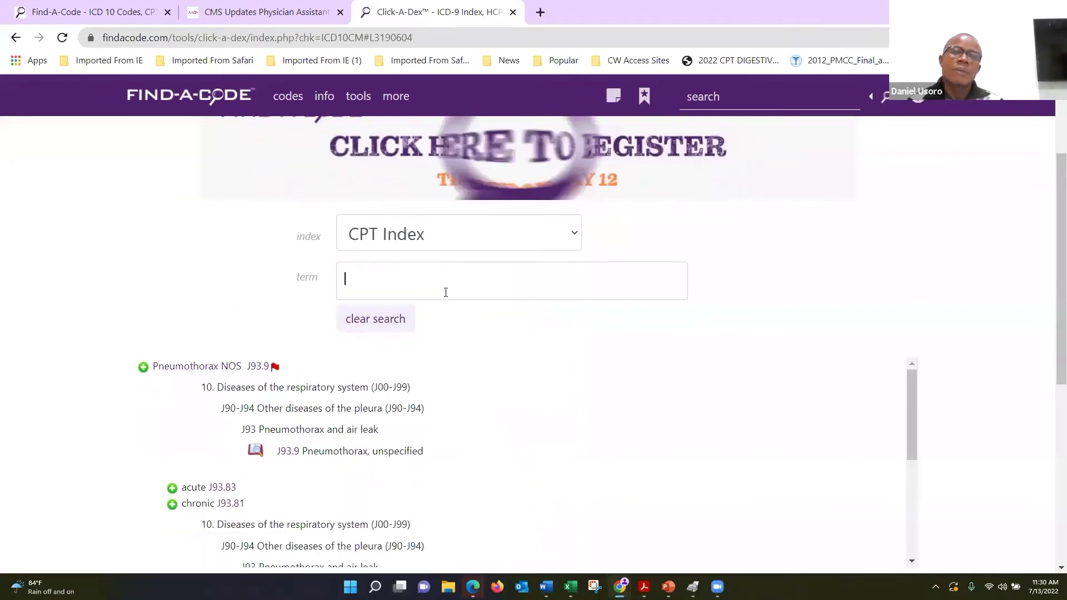
# Try to look up the term Pleurodesis in the CPT Index and clear the old pneumothorax results
pyautogui.write('pleur')
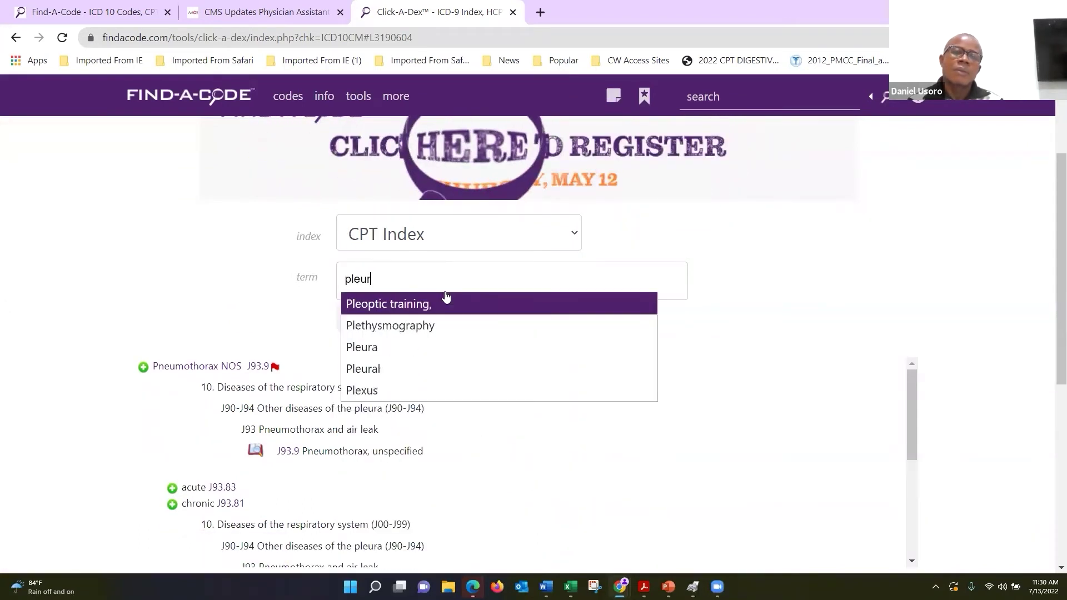
pyautogui.write('odesis')
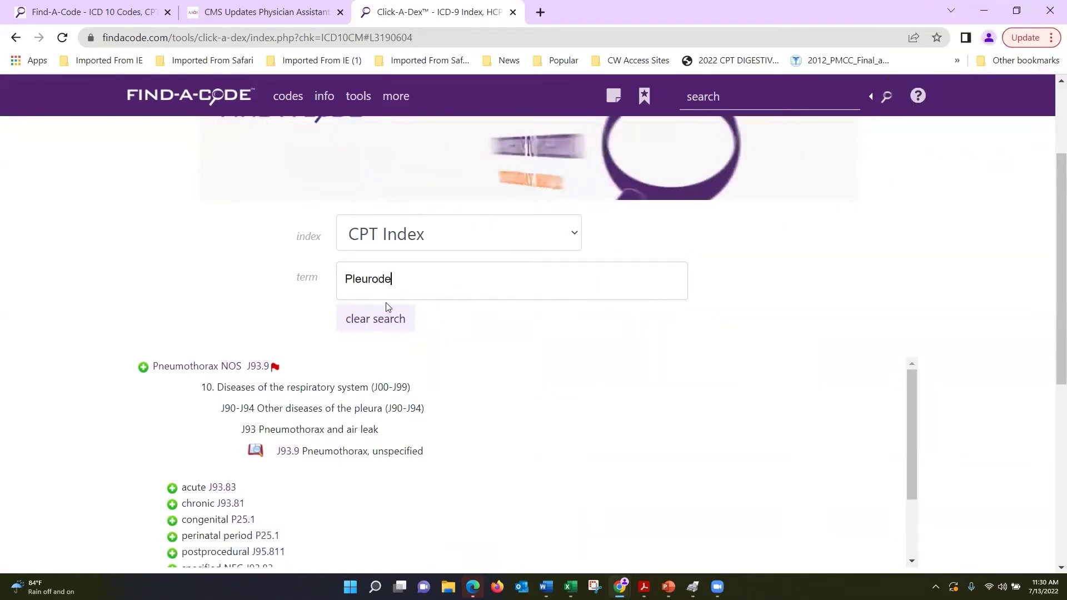
pyautogui.write('sis')
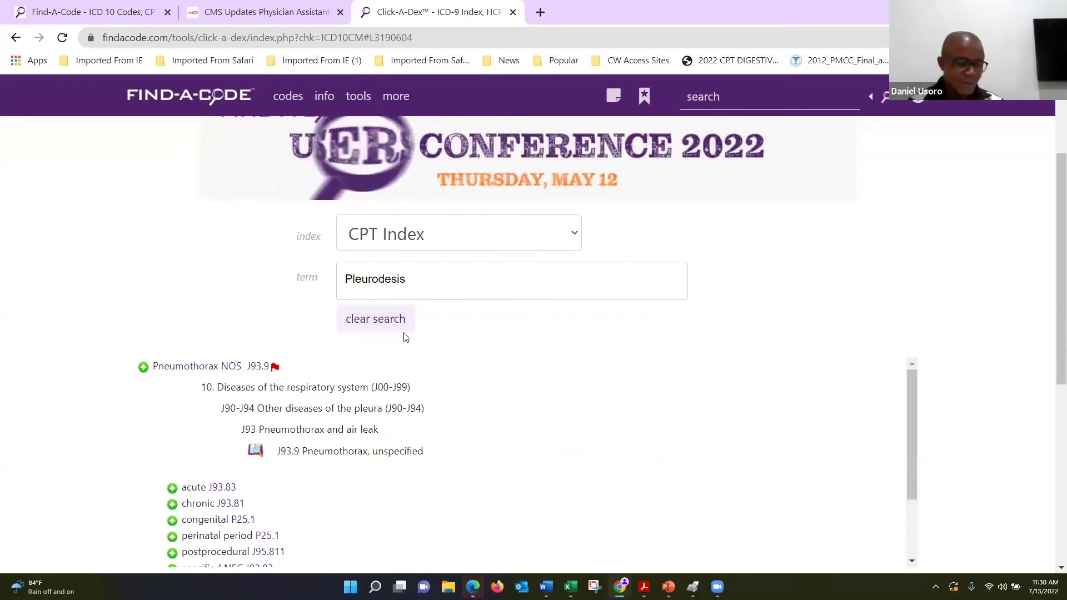
pyautogui.scroll(-1, 435, 353)
pyautogui.scroll(-2, 434, 353)
pyautogui.scroll(1, 412, 328)
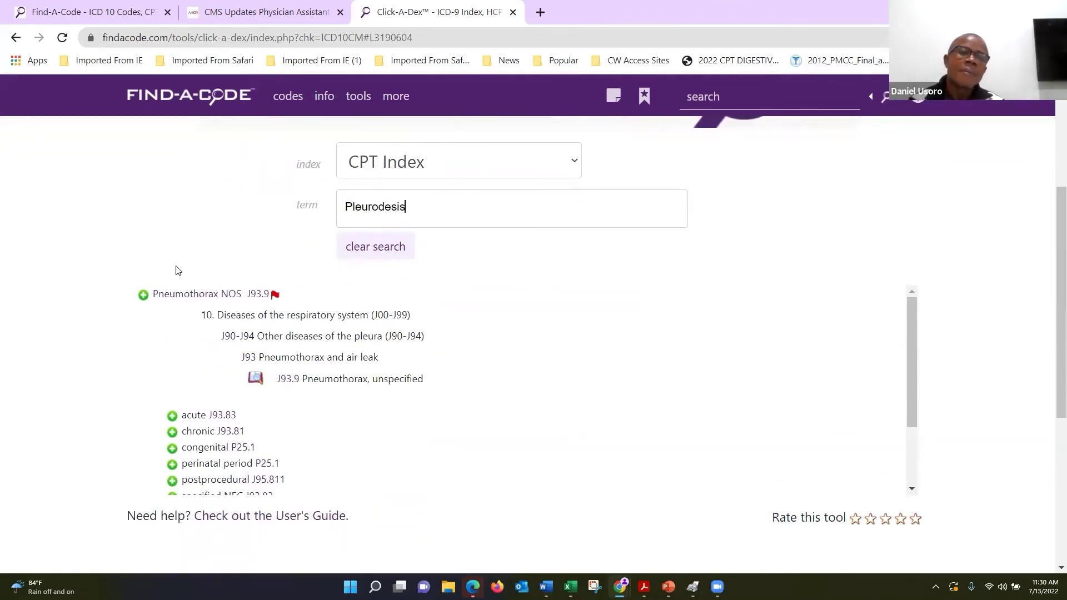
pyautogui.scroll(4, 522, 367)
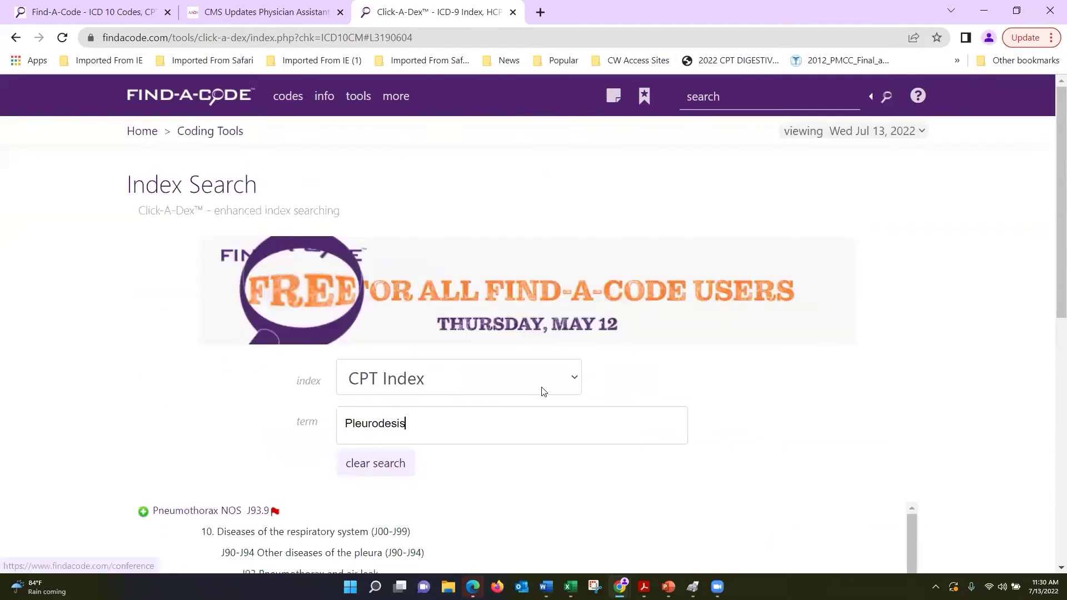
pyautogui.scroll(-2, 500, 397)
pyautogui.click(374, 360)
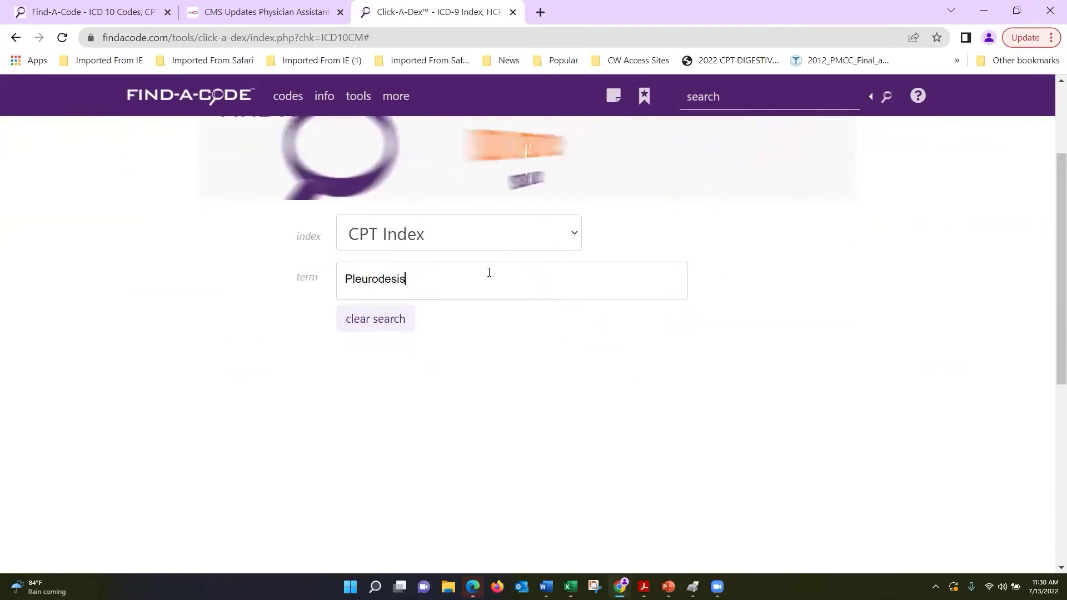
# Replace the search term with Pleura and choose the Pleura entry of the CPT Index
pyautogui.press('BackSpace')
pyautogui.press('BackSpace')
pyautogui.press('BackSpace')
pyautogui.press('BackSpace')
pyautogui.press('BackSpace')
pyautogui.press('BackSpace')
pyautogui.press('BackSpace')
pyautogui.press('BackSpace')
pyautogui.press('BackSpace')
pyautogui.press('BackSpace')
pyautogui.press('BackSpace')
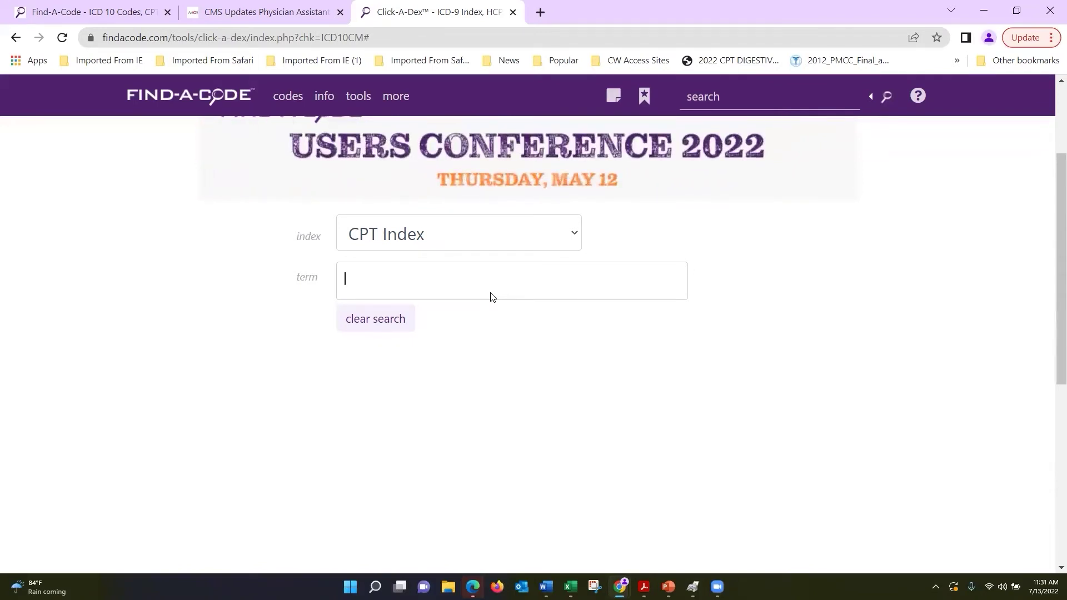
pyautogui.write('Pleura')
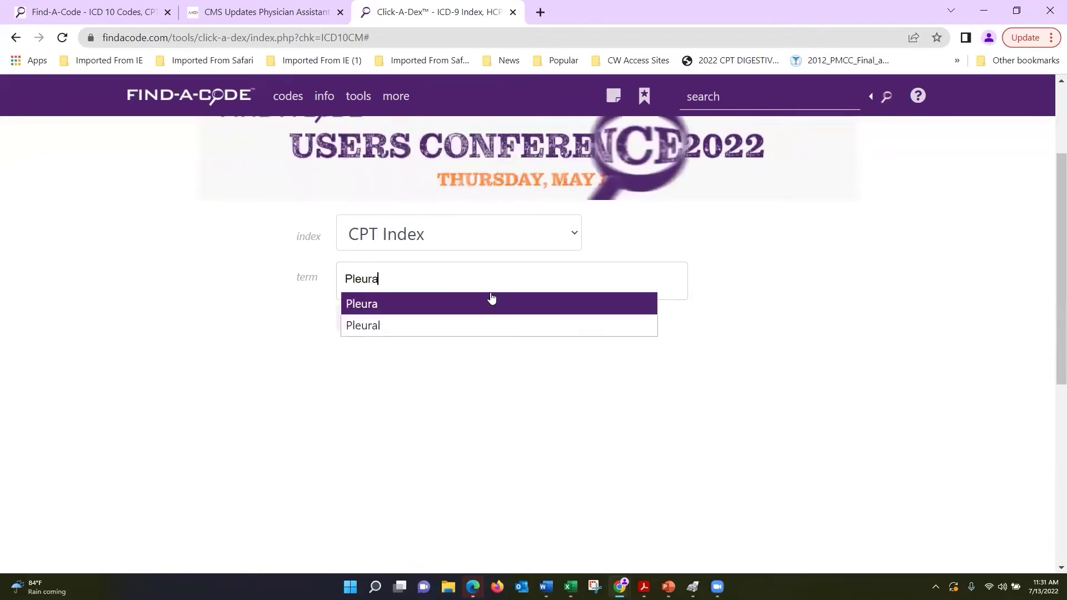
pyautogui.click(491, 295)
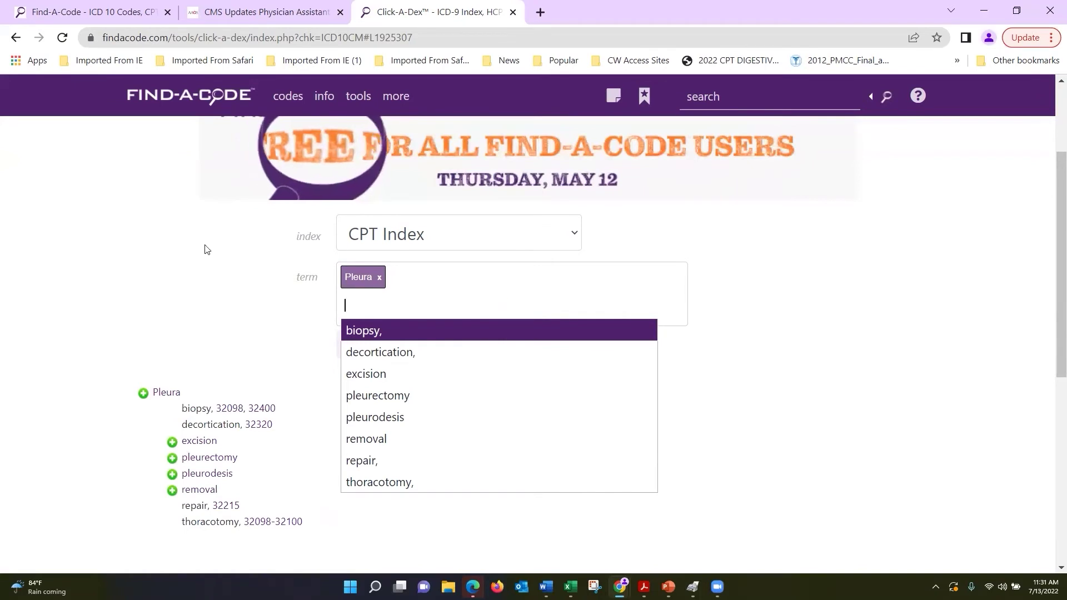
# Expand pleurodesis under Pleura and open code 32560 for chemical pleurodesis to examine its description
pyautogui.scroll(-1, 198, 270)
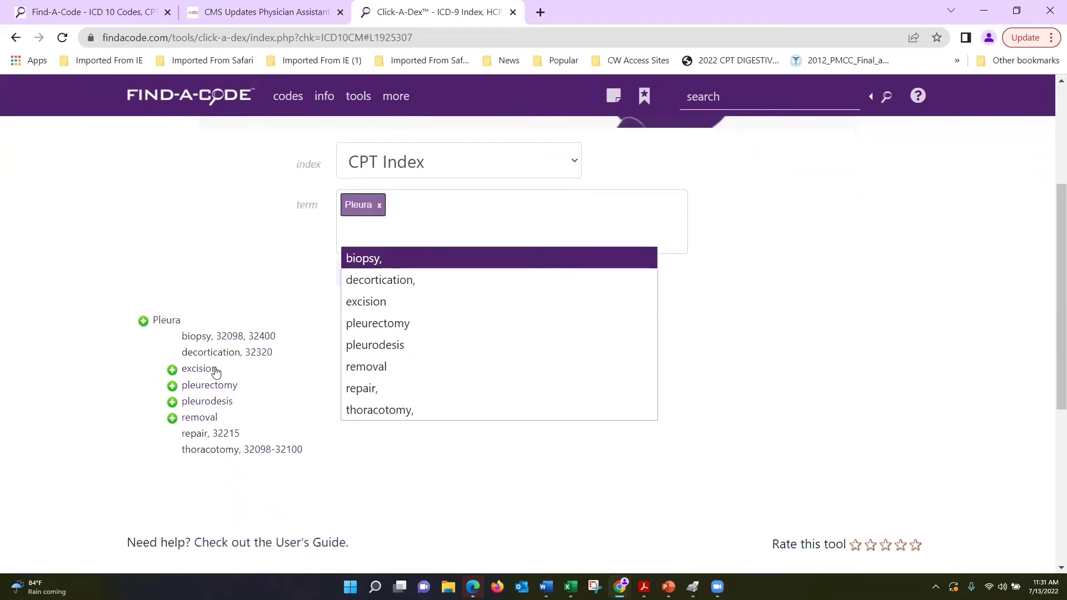
pyautogui.click(173, 404)
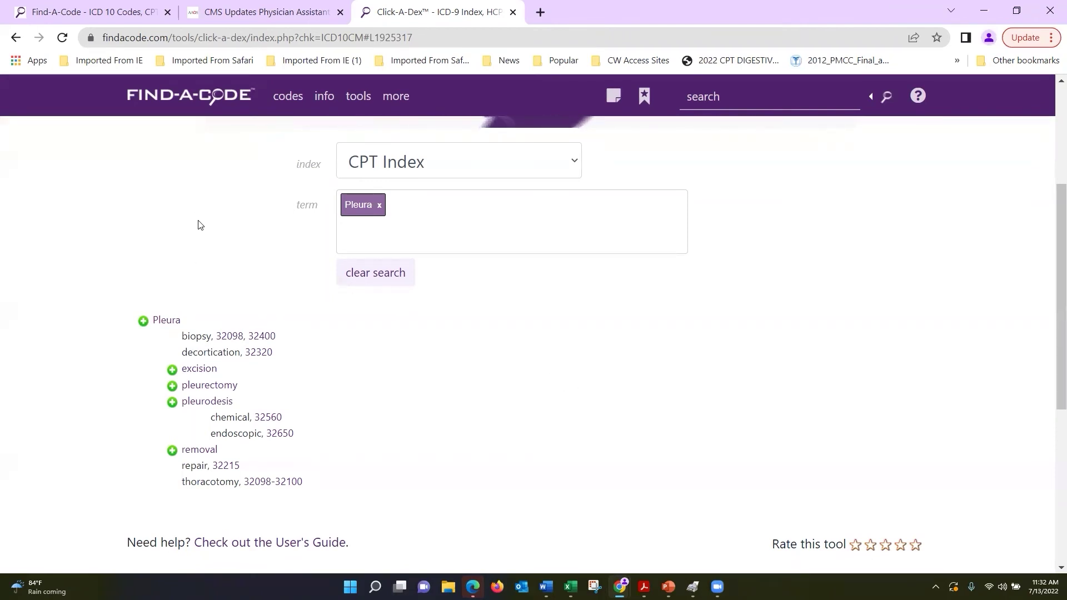
pyautogui.scroll(-1, 233, 266)
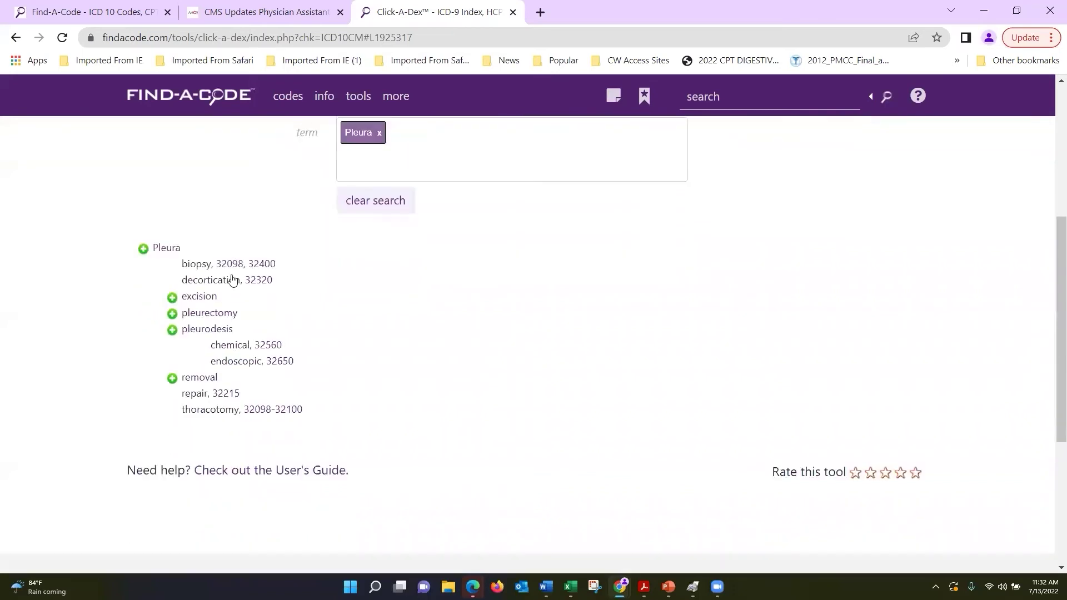
pyautogui.click(174, 332)
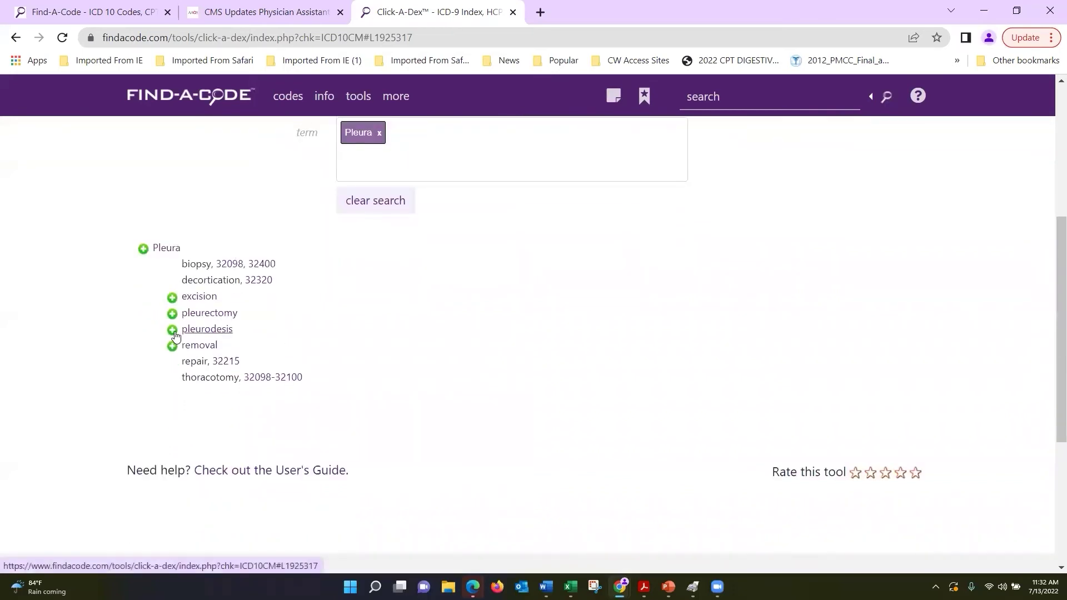
pyautogui.click(173, 331)
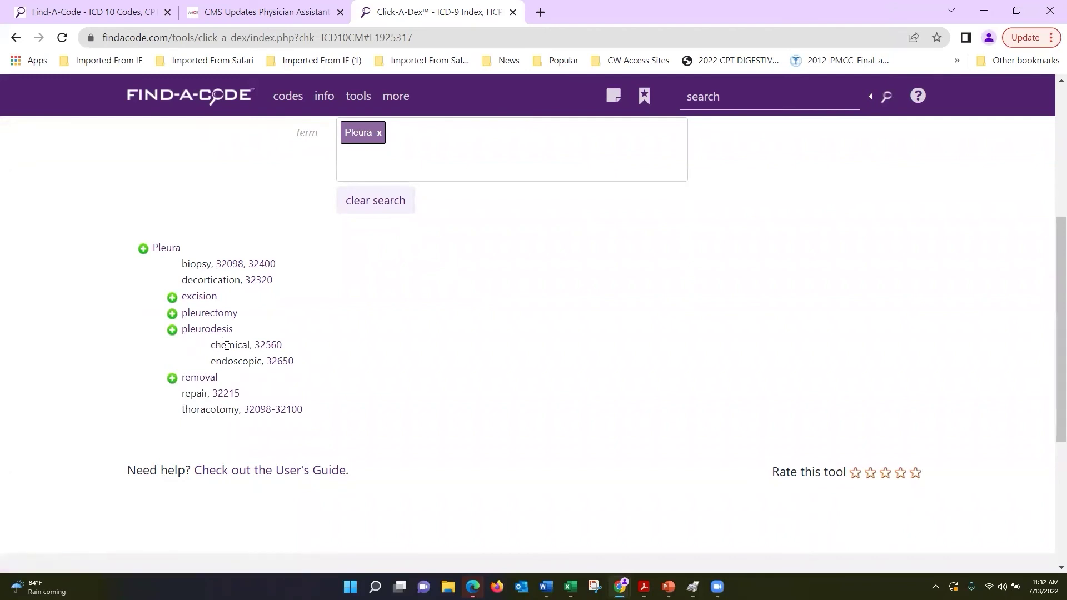
pyautogui.click(275, 347)
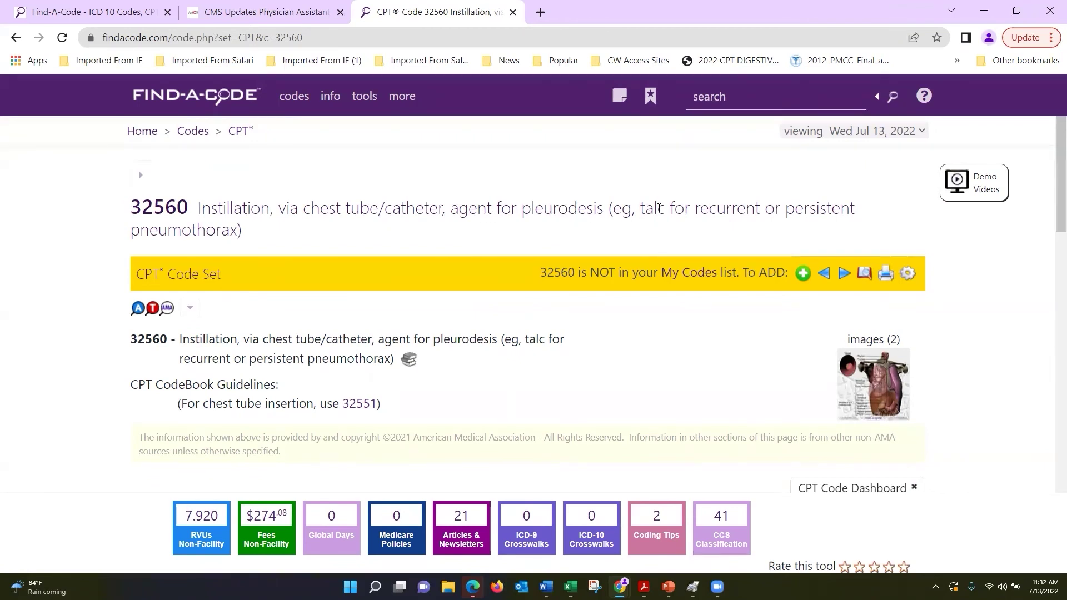
pyautogui.moveTo(661, 209); pyautogui.dragTo(648, 208)
pyautogui.click(632, 236)
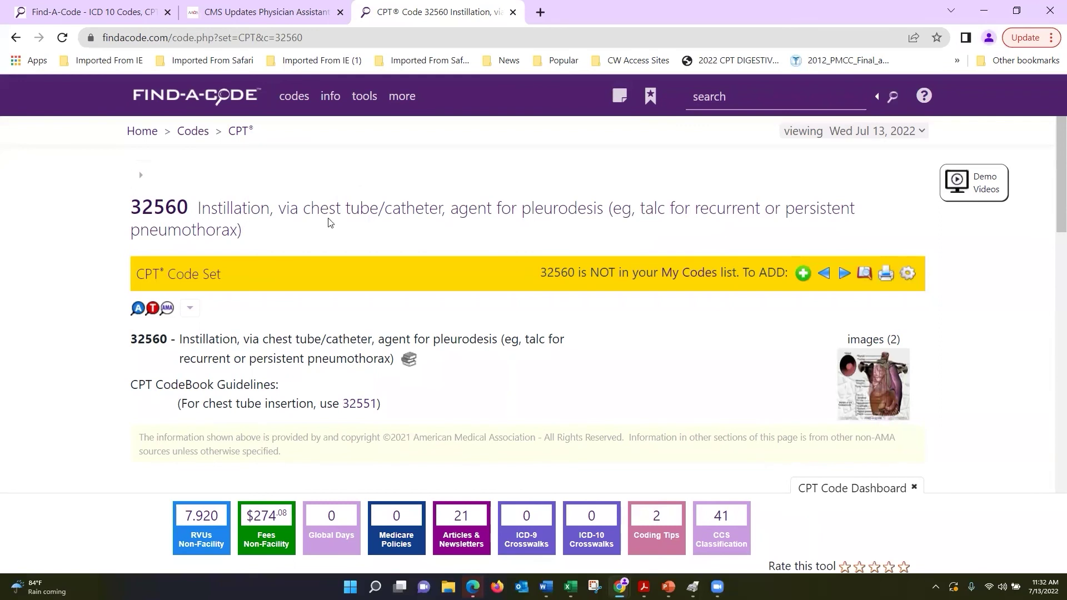